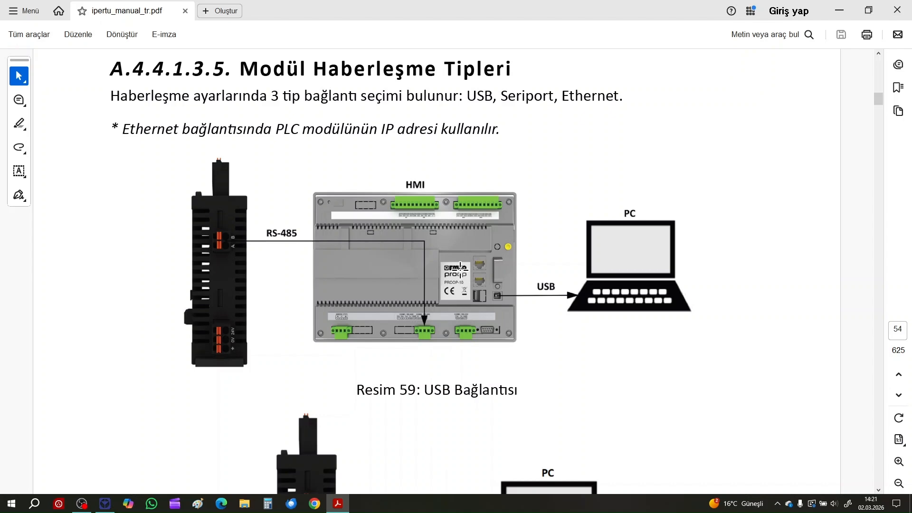
Examine the manual's sections on deleting modules, copying modules and communication settings on pages 51 to 54
{"action": "scroll", "coordinate": [462, 269], "scroll_direction": "up", "scroll_amount": 3}
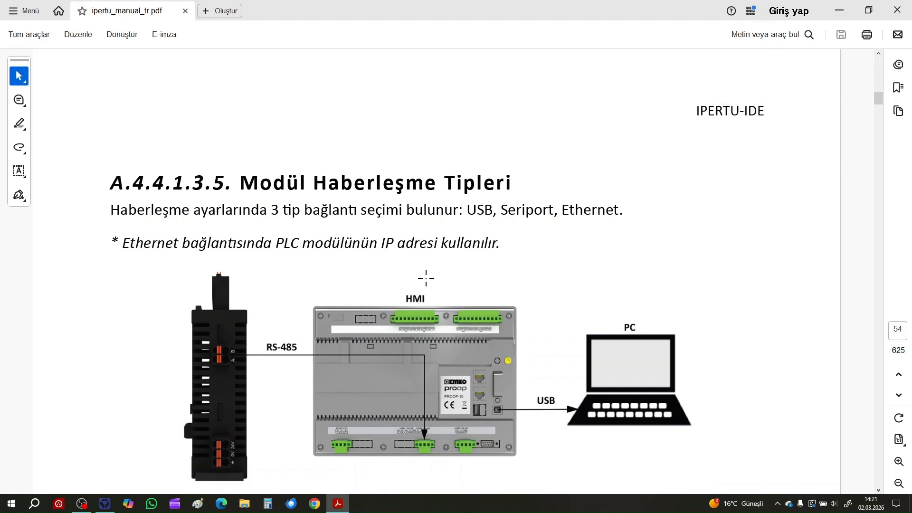
{"action": "scroll", "coordinate": [426, 278], "scroll_direction": "up", "scroll_amount": 15}
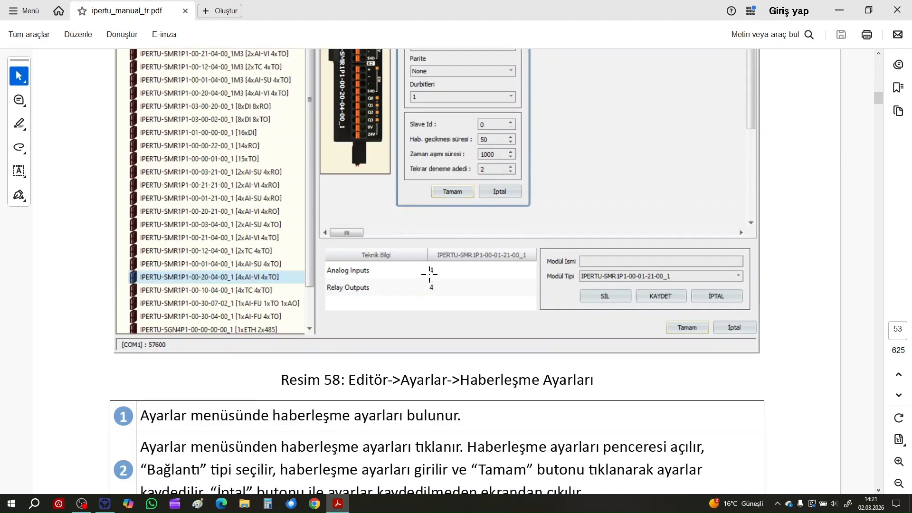
{"action": "scroll", "coordinate": [429, 274], "scroll_direction": "up", "scroll_amount": 15}
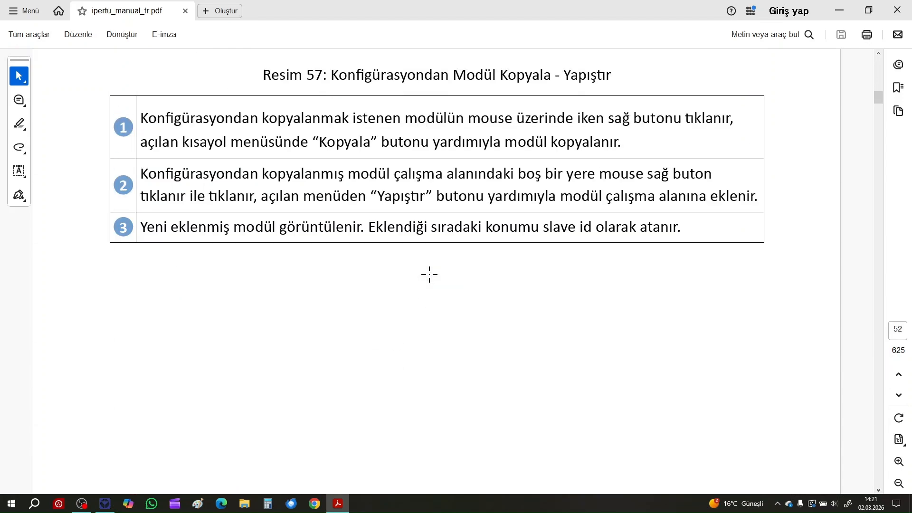
{"action": "scroll", "coordinate": [430, 274], "scroll_direction": "up", "scroll_amount": 5}
{"action": "scroll", "coordinate": [525, 191], "scroll_direction": "up", "scroll_amount": 7}
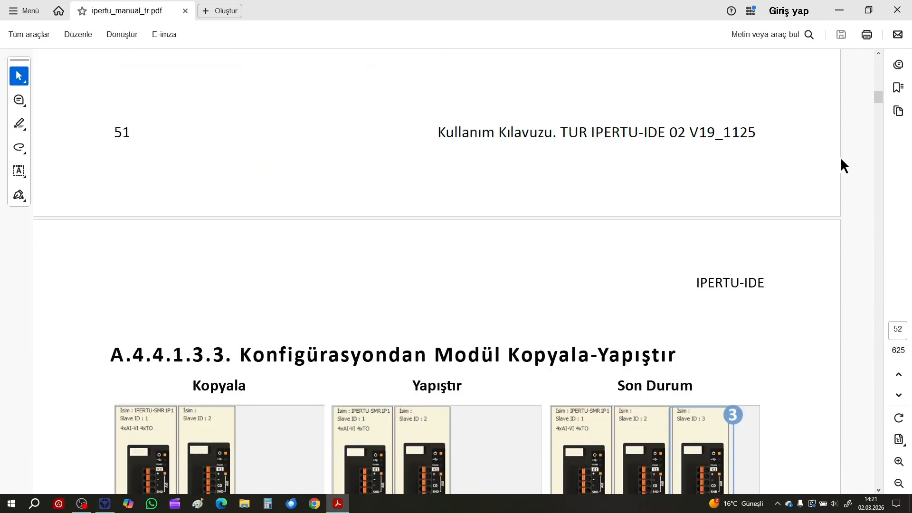
{"action": "scroll", "coordinate": [840, 160], "scroll_direction": "up", "scroll_amount": 5}
{"action": "scroll", "coordinate": [641, 183], "scroll_direction": "up", "scroll_amount": 10}
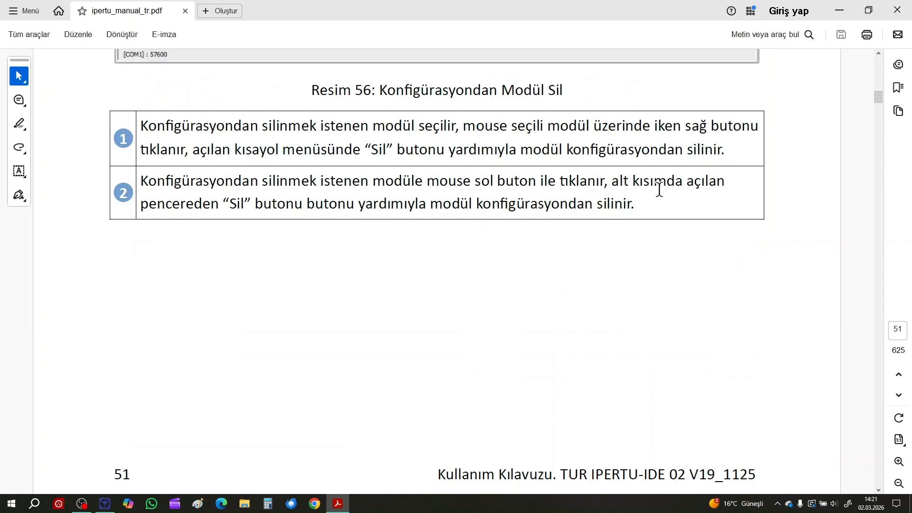
{"action": "scroll", "coordinate": [659, 189], "scroll_direction": "up", "scroll_amount": 9}
{"action": "scroll", "coordinate": [697, 244], "scroll_direction": "down", "scroll_amount": 4}
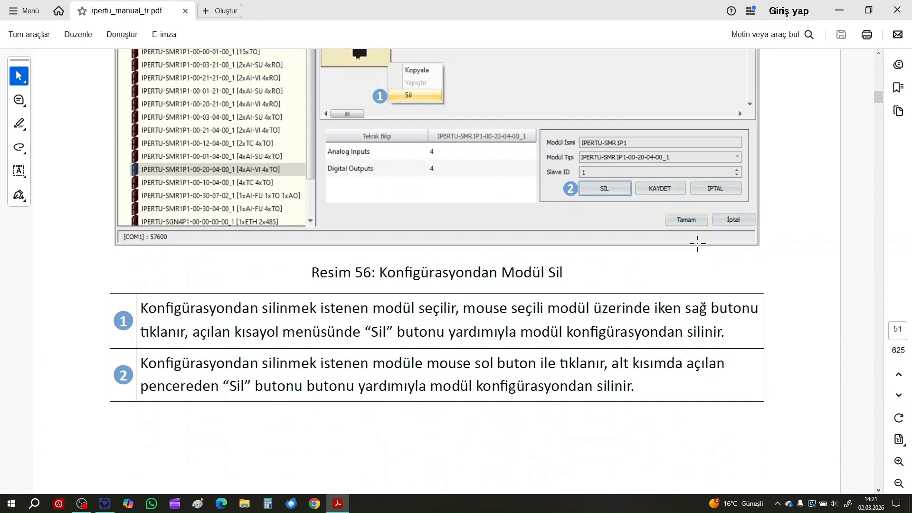
{"action": "scroll", "coordinate": [879, 417], "scroll_direction": "down", "scroll_amount": 15}
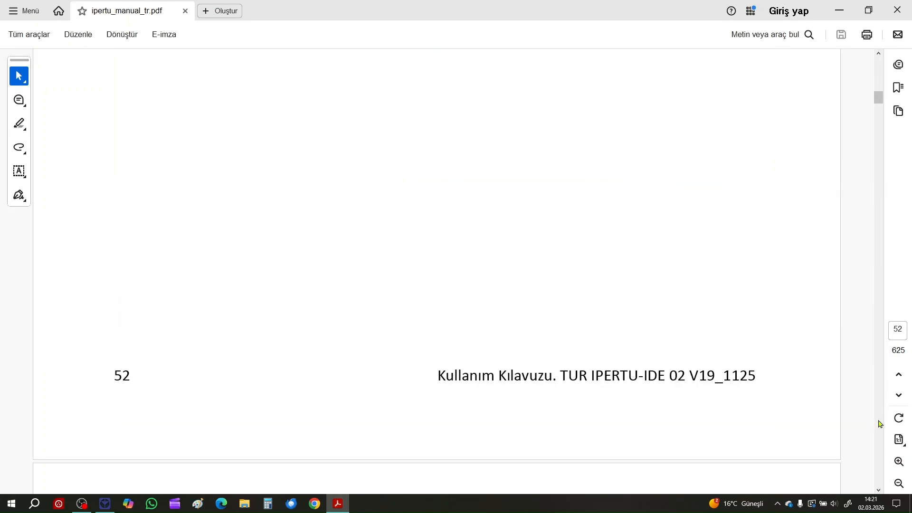
{"action": "scroll", "coordinate": [879, 424], "scroll_direction": "down", "scroll_amount": 20}
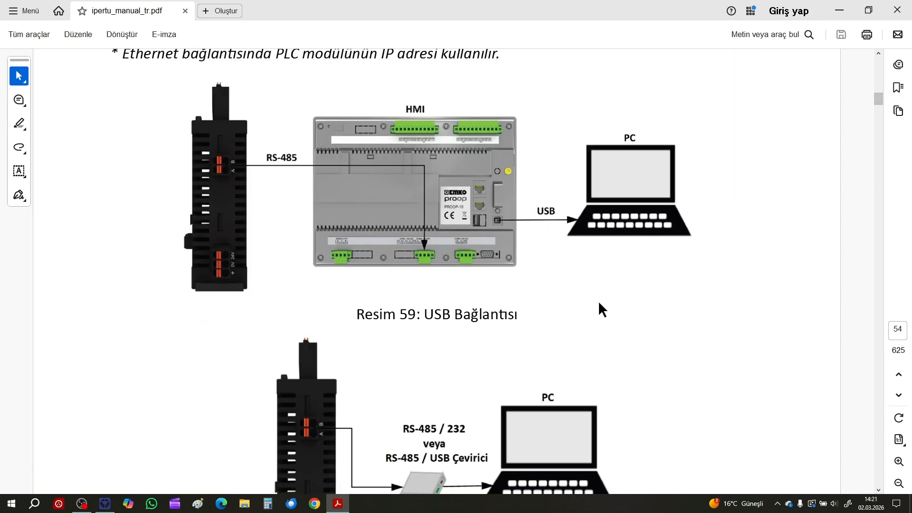
Examine the USB, serial port and Ethernet connection diagrams in section A.4.4.1.3.5 of the manual
{"action": "scroll", "coordinate": [597, 301], "scroll_direction": "up", "scroll_amount": 3}
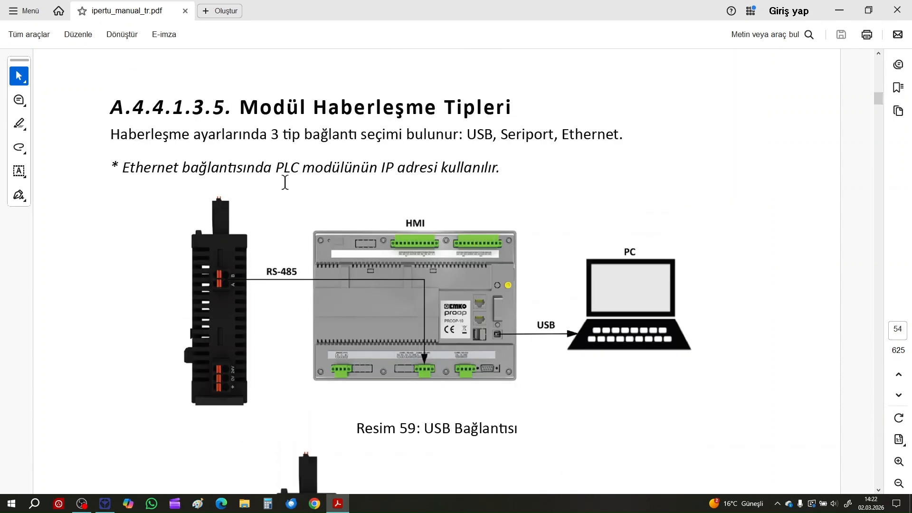
{"action": "scroll", "coordinate": [404, 205], "scroll_direction": "down", "scroll_amount": 1}
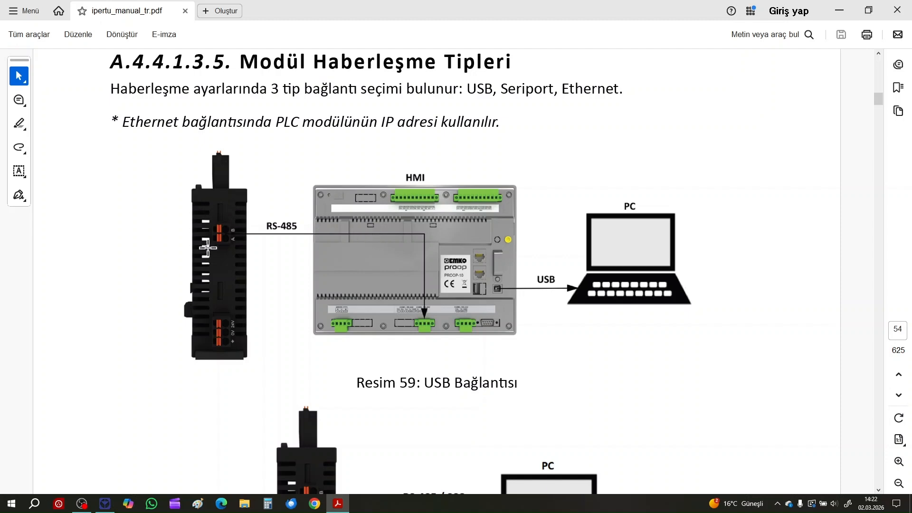
{"action": "scroll", "coordinate": [192, 258], "scroll_direction": "down", "scroll_amount": 2}
{"action": "scroll", "coordinate": [192, 258], "scroll_direction": "down", "scroll_amount": 4}
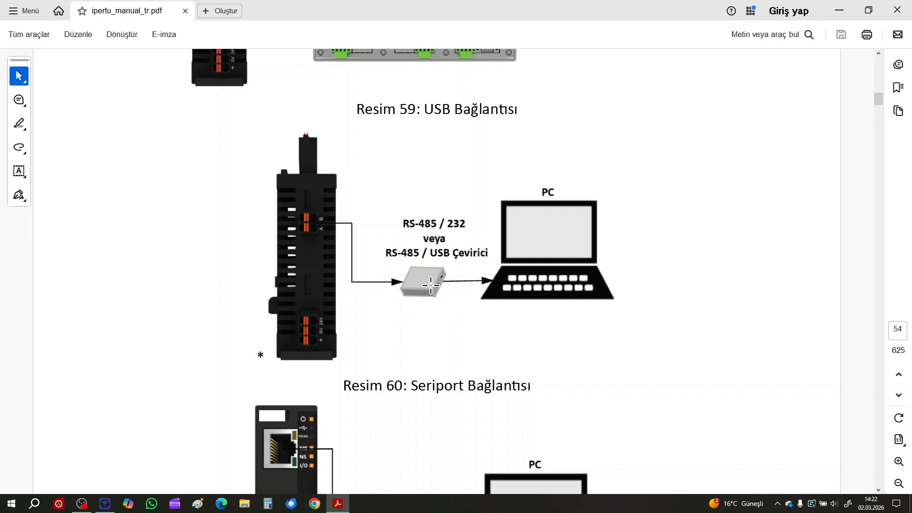
{"action": "scroll", "coordinate": [430, 285], "scroll_direction": "down", "scroll_amount": 5}
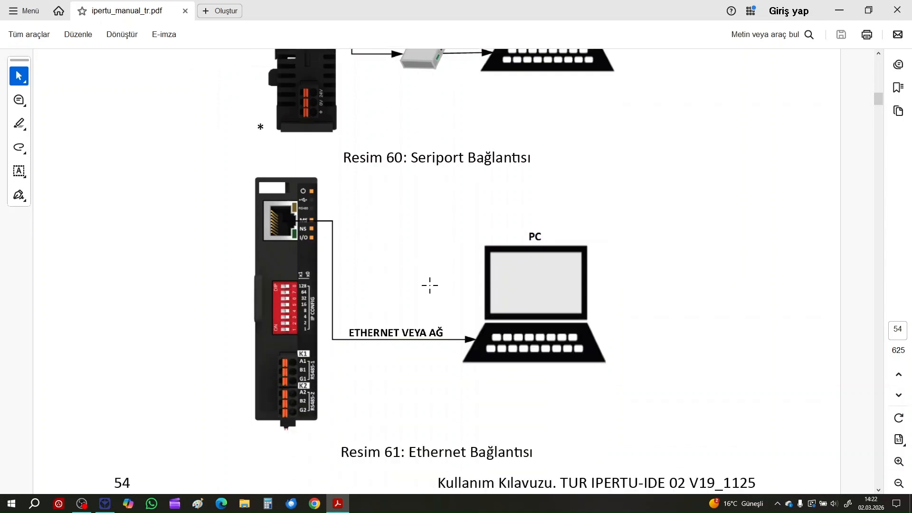
{"action": "scroll", "coordinate": [430, 285], "scroll_direction": "down", "scroll_amount": 1}
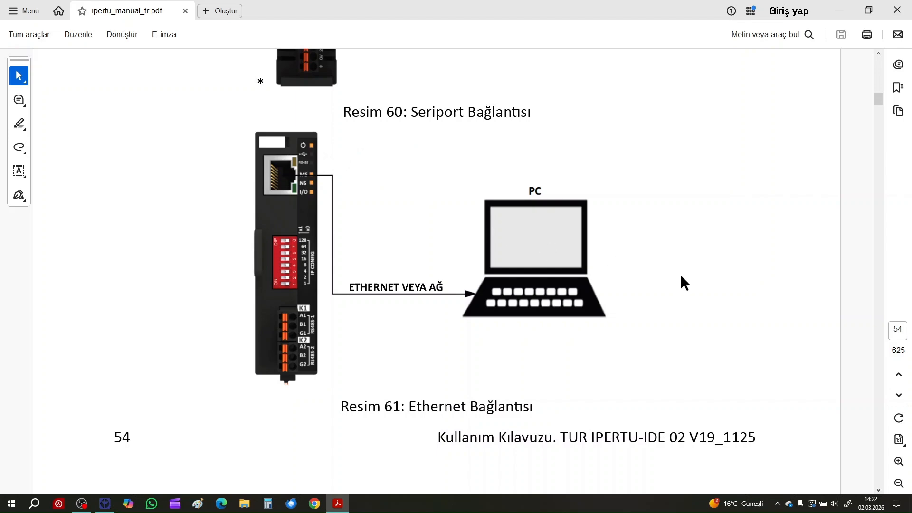
{"action": "scroll", "coordinate": [683, 278], "scroll_direction": "up", "scroll_amount": 5}
{"action": "scroll", "coordinate": [680, 269], "scroll_direction": "up", "scroll_amount": 7}
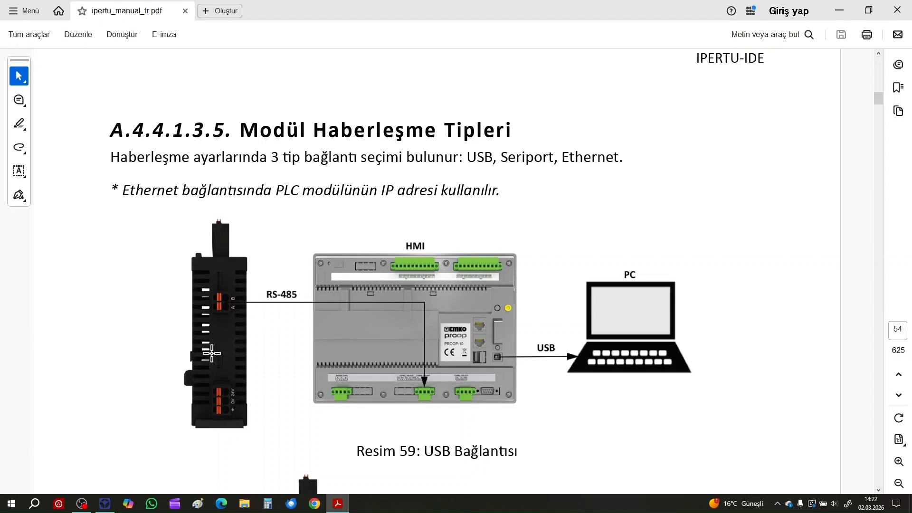
Switch to IPERTU-IDE and create a new HMI project, saving it over the existing ilk.ipr file
{"action": "left_click", "coordinate": [105, 503]}
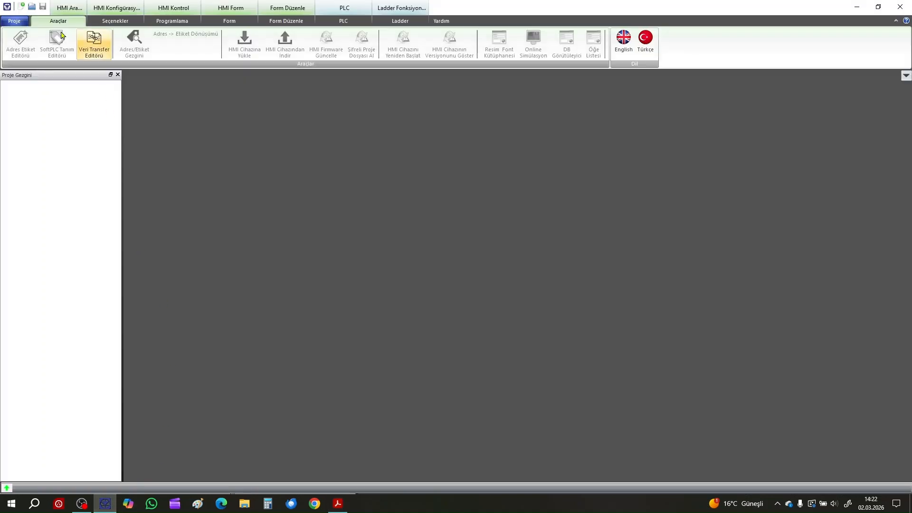
{"action": "left_click", "coordinate": [13, 23]}
{"action": "left_click", "coordinate": [23, 42]}
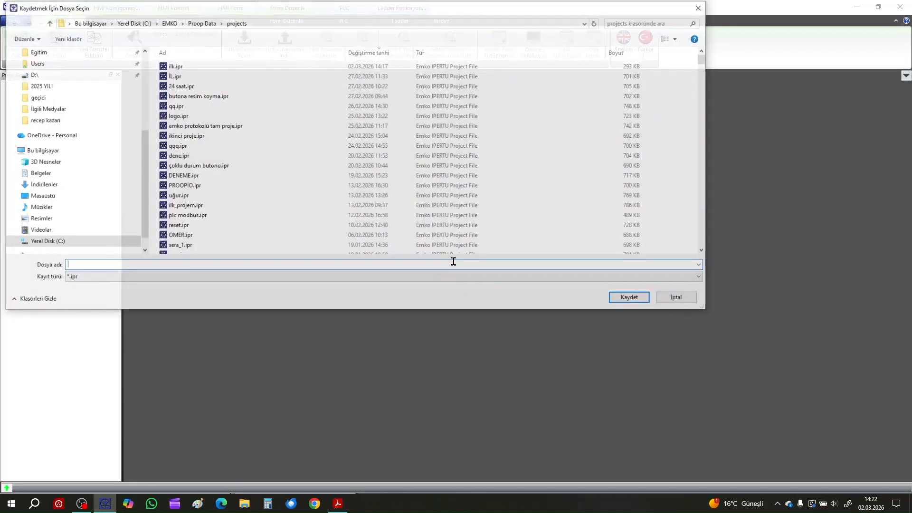
{"action": "double_click", "coordinate": [190, 66]}
{"action": "left_click", "coordinate": [483, 252]}
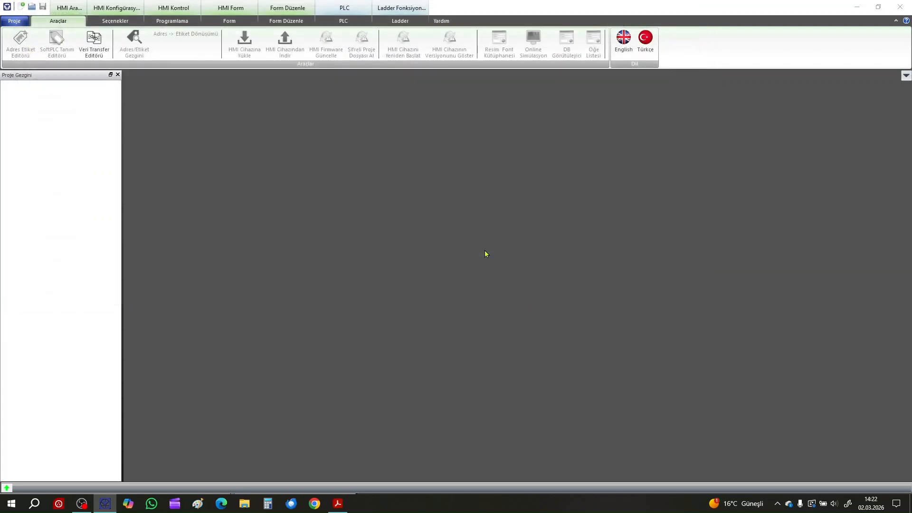
{"action": "left_click", "coordinate": [336, 213]}
{"action": "left_click", "coordinate": [430, 354]}
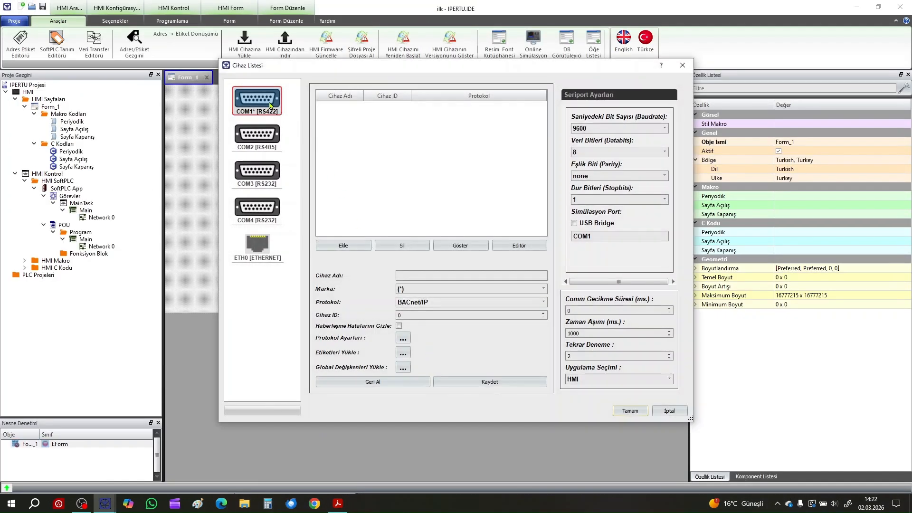
On the COM2 [RS485] port, enter link_1 as the device name and choose EMKO as the brand
{"action": "left_click", "coordinate": [268, 139]}
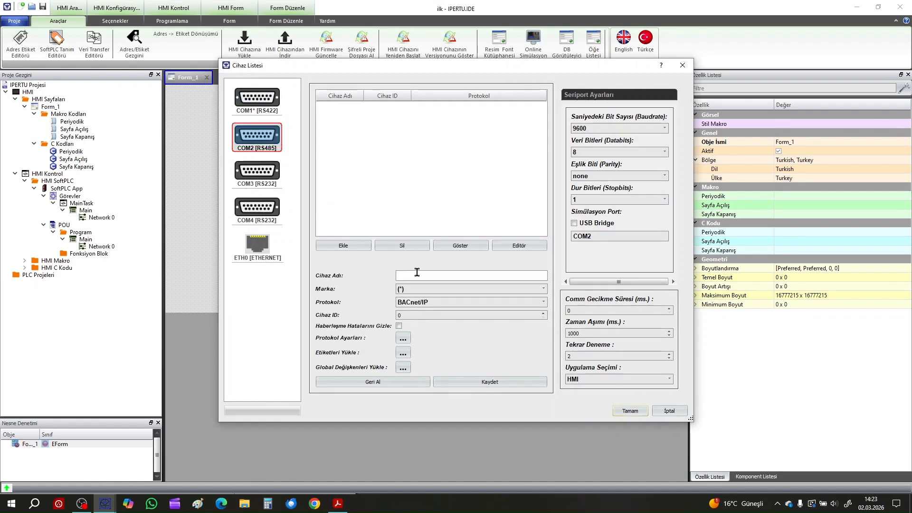
{"action": "left_click", "coordinate": [418, 274]}
{"action": "type", "text": "link_1"}
{"action": "left_click", "coordinate": [457, 289]}
{"action": "left_click", "coordinate": [443, 323]}
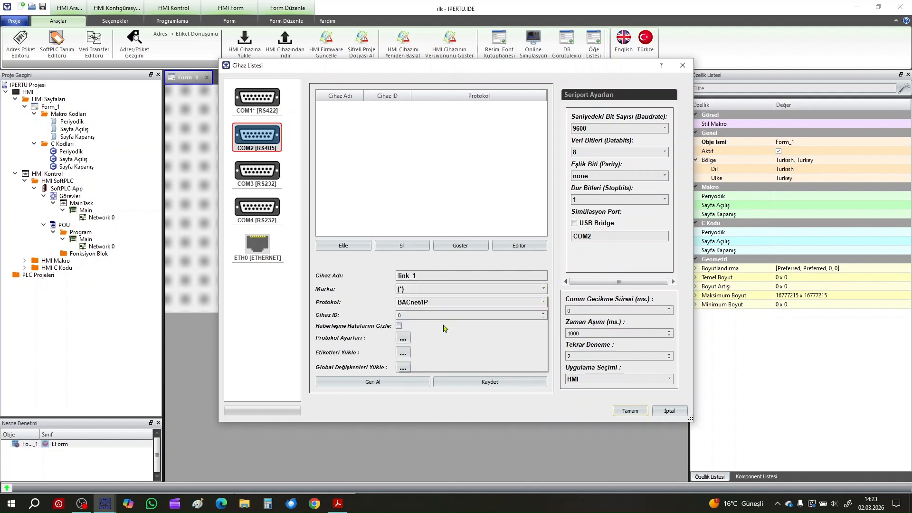
Choose the protocol IPERTU SMR1P1-00-20-00-01_1 for link_1 and add the device to the COM2 list
{"action": "left_click", "coordinate": [544, 302]}
{"action": "scroll", "coordinate": [544, 325], "scroll_direction": "down", "scroll_amount": 2}
{"action": "scroll", "coordinate": [544, 325], "scroll_direction": "down", "scroll_amount": 5}
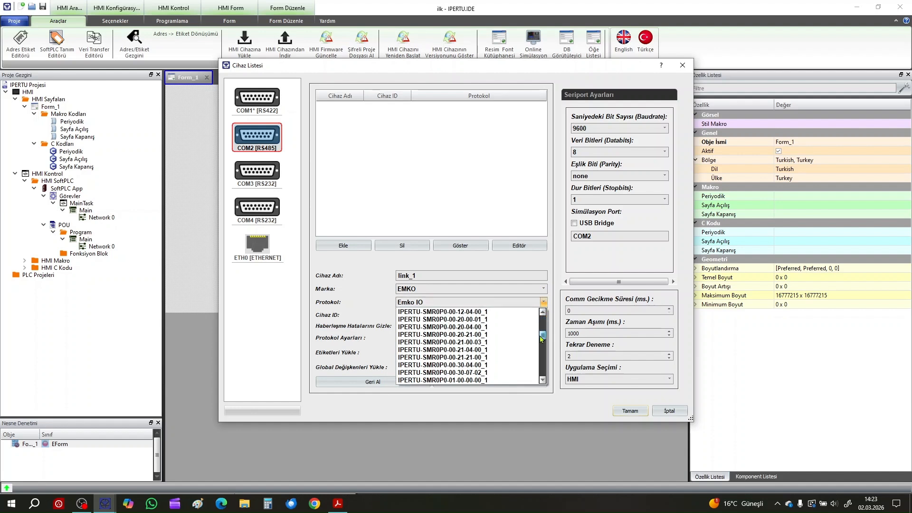
{"action": "left_click", "coordinate": [494, 367]}
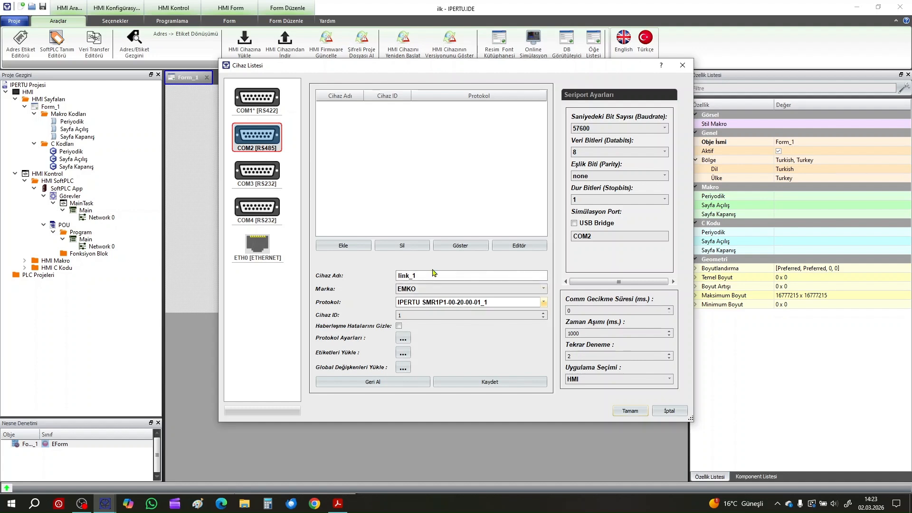
{"action": "left_click", "coordinate": [345, 247]}
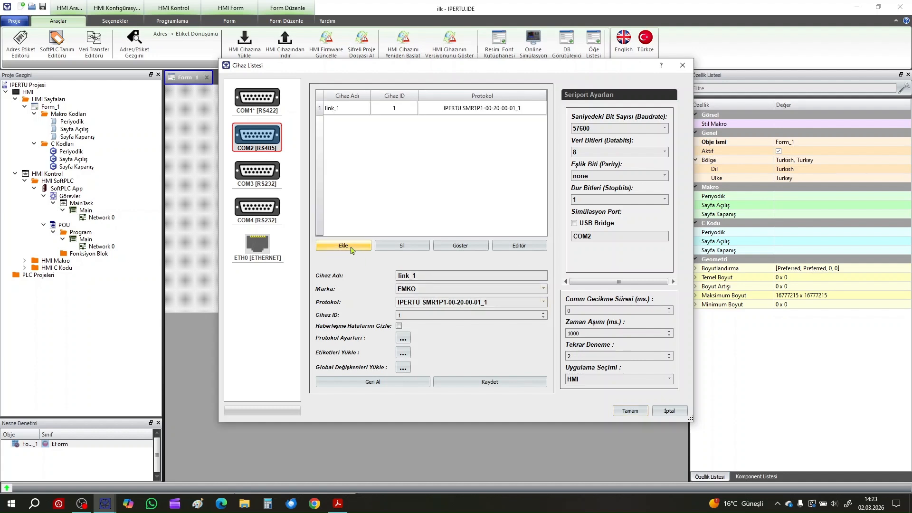
Open the module editor for link_1 and set its communication connection to USB
{"action": "left_click", "coordinate": [466, 112]}
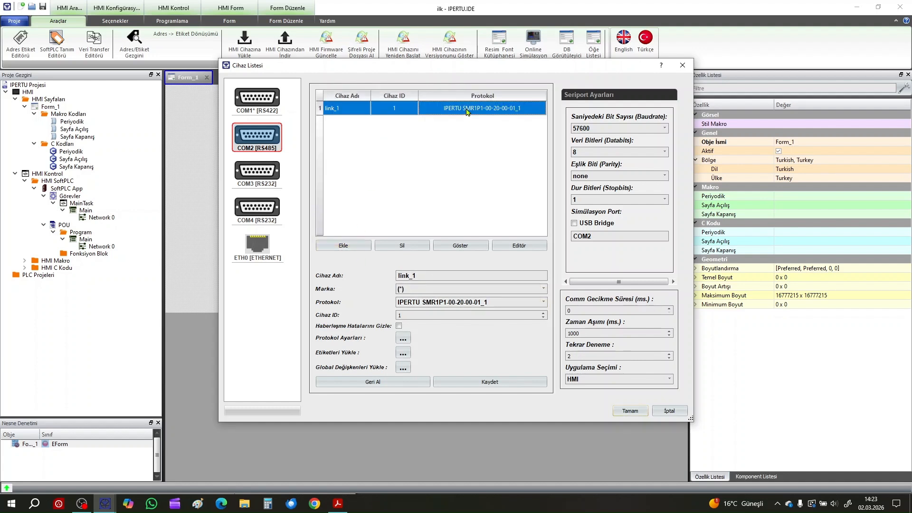
{"action": "left_click", "coordinate": [522, 246]}
{"action": "left_click", "coordinate": [232, 63]}
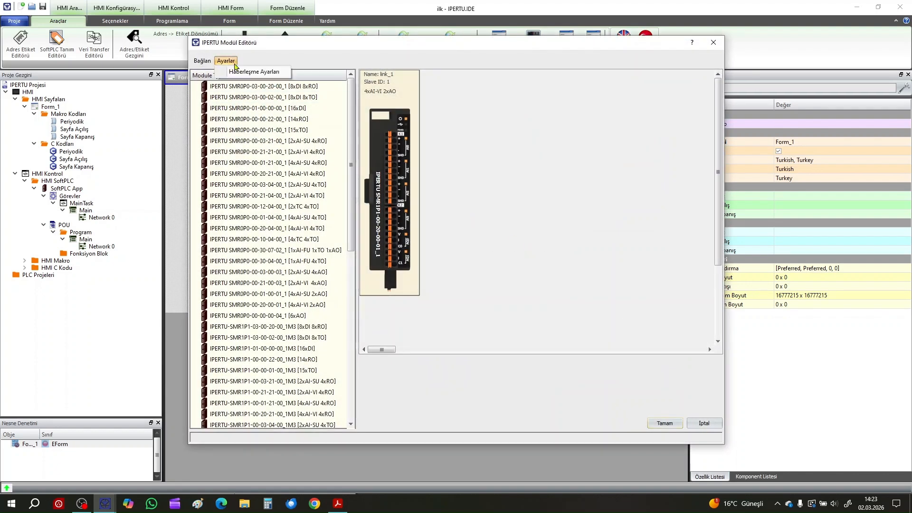
{"action": "left_click", "coordinate": [247, 72]}
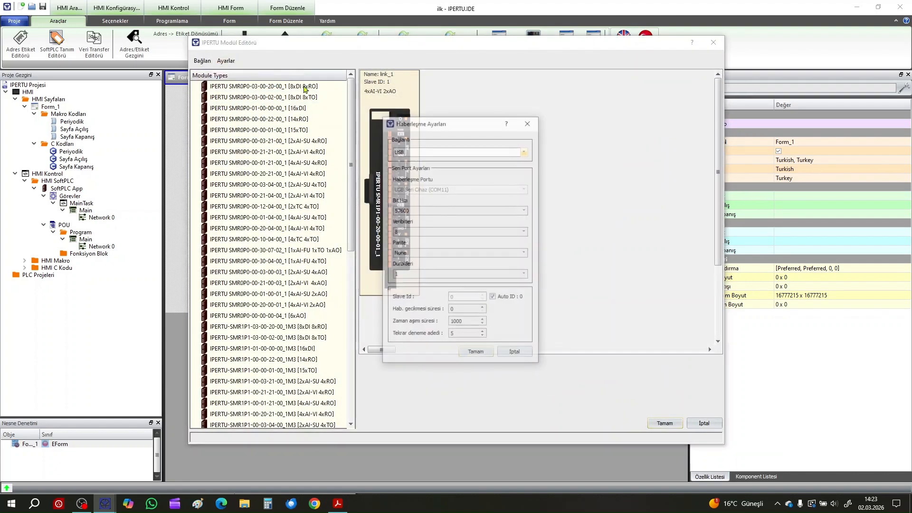
{"action": "left_click", "coordinate": [406, 152]}
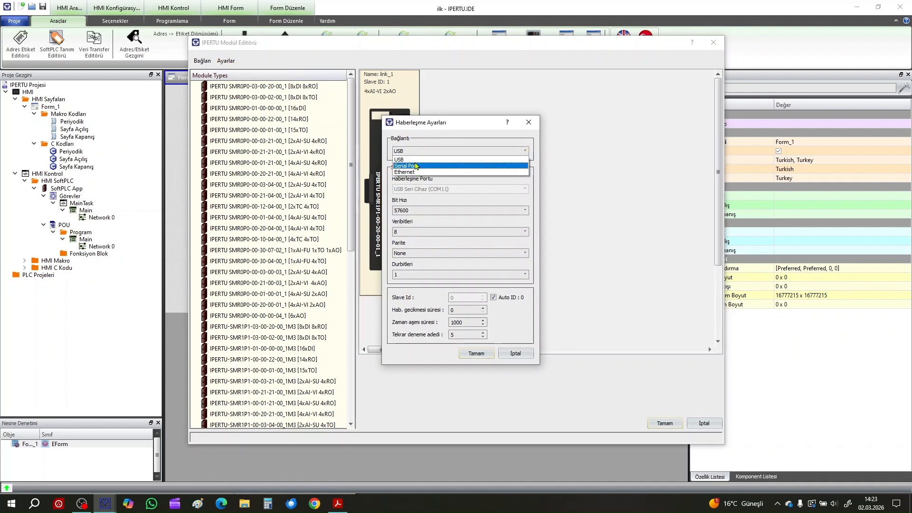
{"action": "left_click", "coordinate": [425, 160]}
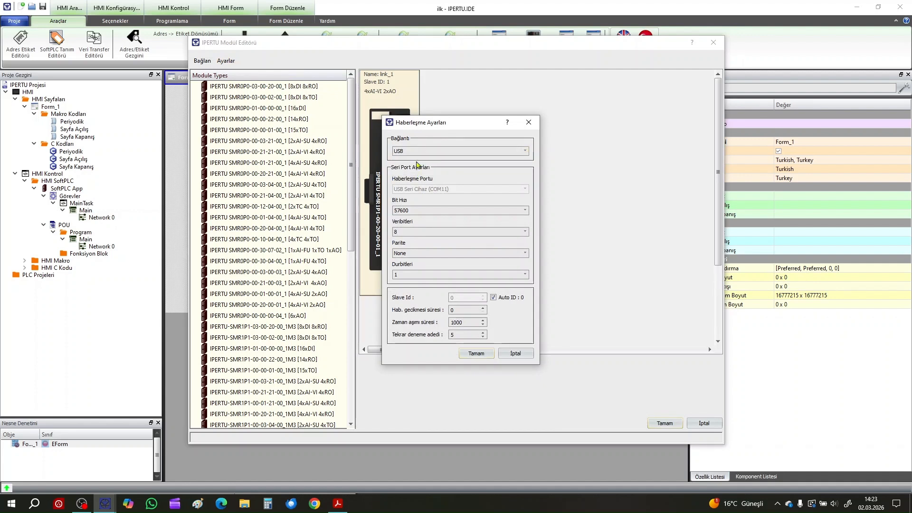
{"action": "left_click", "coordinate": [477, 354]}
Run Ara & Sıfırla with a reset of the module configuration, and apply the detected modules to the device list
{"action": "left_click", "coordinate": [201, 61]}
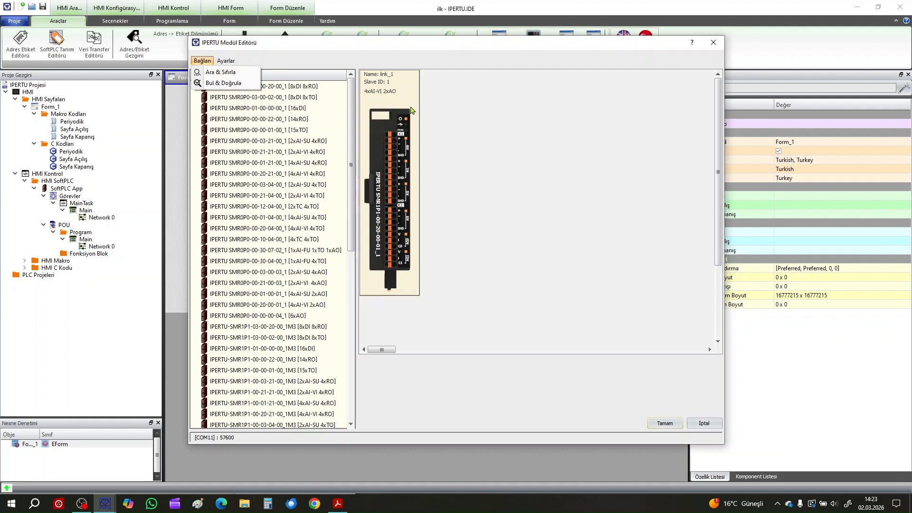
{"action": "left_click", "coordinate": [244, 75]}
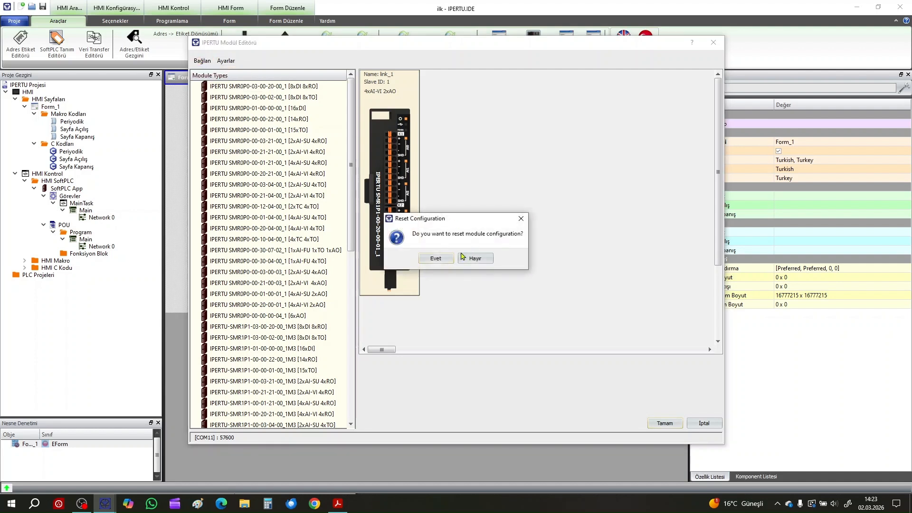
{"action": "left_click", "coordinate": [436, 260]}
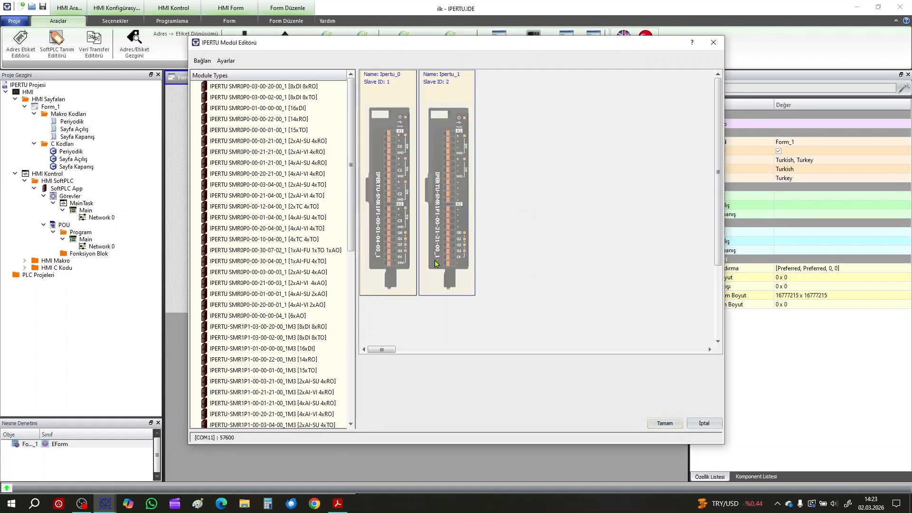
{"action": "right_click", "coordinate": [393, 144]}
{"action": "left_click", "coordinate": [422, 160]}
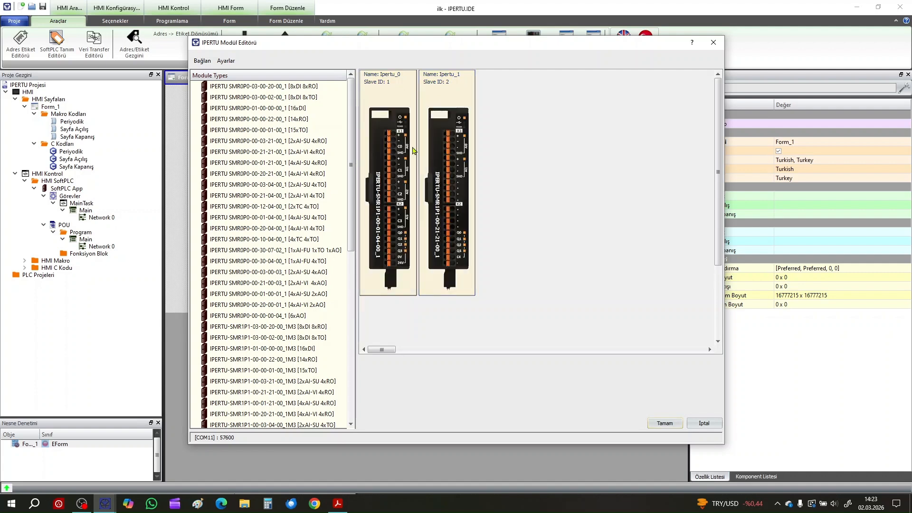
{"action": "left_click", "coordinate": [664, 424]}
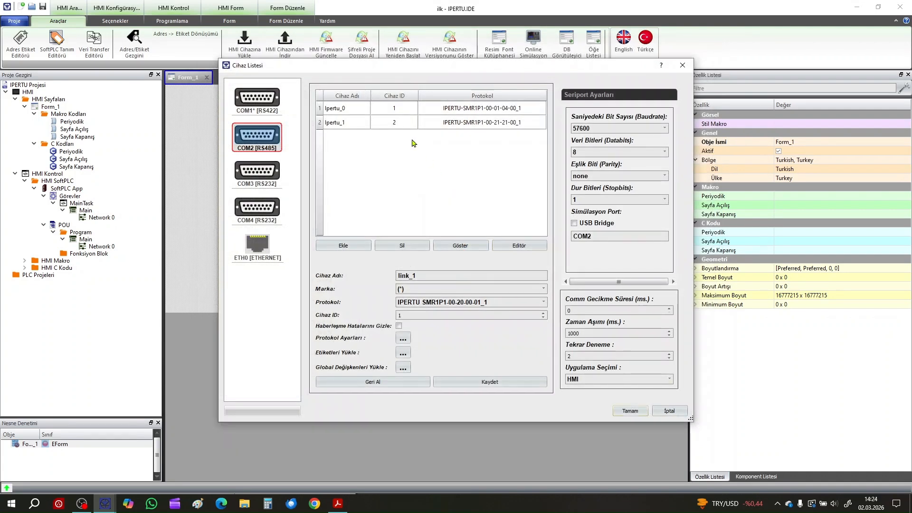
Check the Ipertu_0 and Ipertu_1 entries on the COM2 [RS485] port and reopen the module editor
{"action": "left_click", "coordinate": [266, 147]}
{"action": "left_click", "coordinate": [498, 124]}
{"action": "left_click", "coordinate": [499, 113]}
{"action": "left_click", "coordinate": [500, 124]}
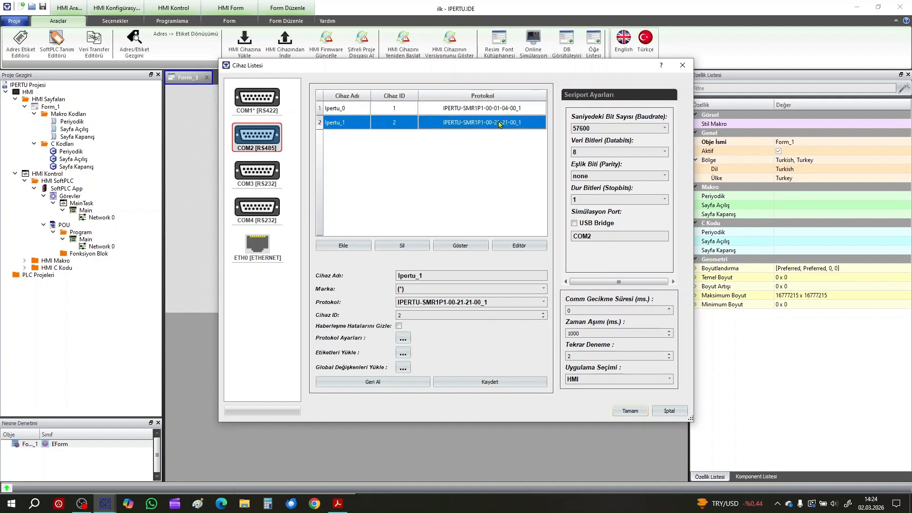
{"action": "left_click", "coordinate": [519, 245]}
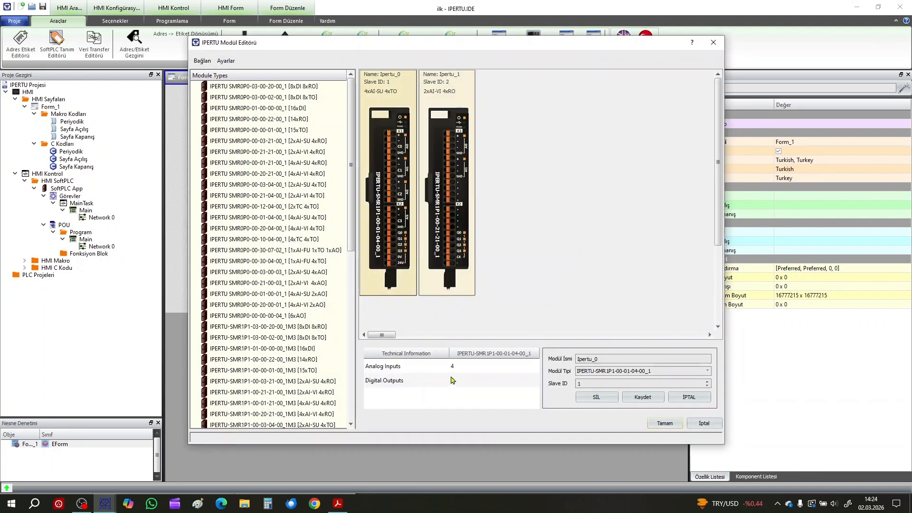
Review the technical information of the Ipertu_0 and Ipertu_1 modules, and accept the module editor
{"action": "left_click", "coordinate": [439, 178]}
{"action": "left_click", "coordinate": [389, 211]}
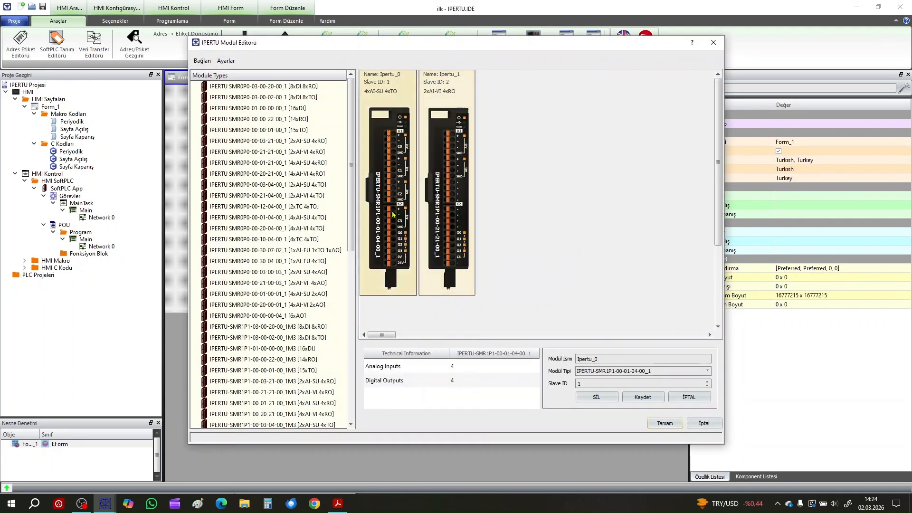
{"action": "left_click", "coordinate": [438, 206]}
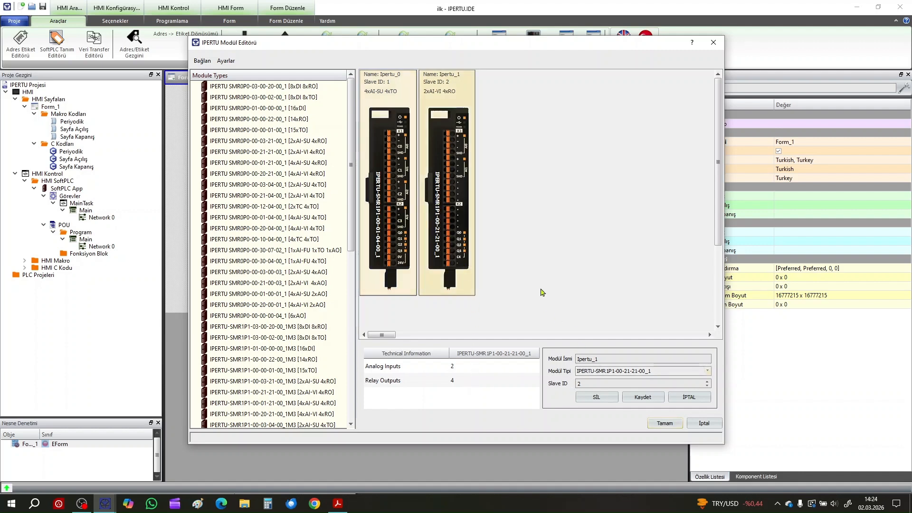
{"action": "left_click", "coordinate": [665, 423]}
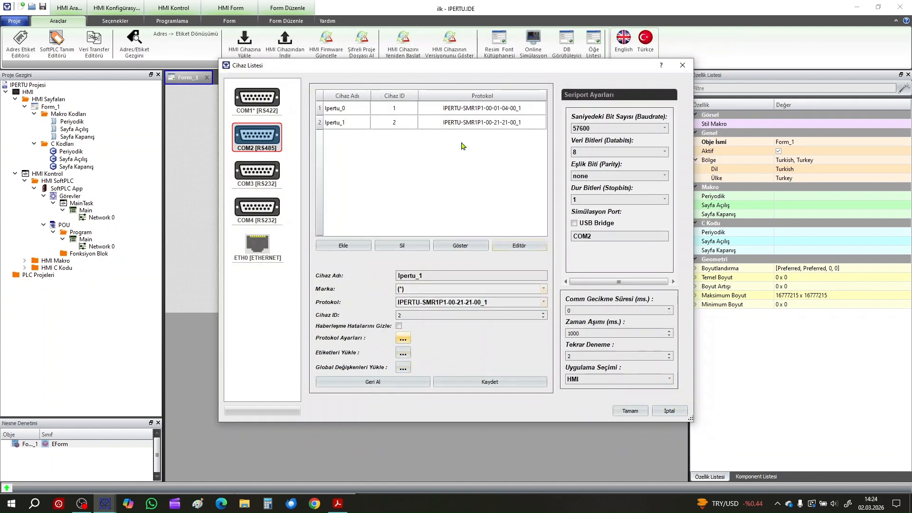
Load the global variables of the COM2 IPERTU modules, replacing the existing COM2 declarations, and accept the device list
{"action": "left_click", "coordinate": [459, 110]}
{"action": "left_click", "coordinate": [403, 369]}
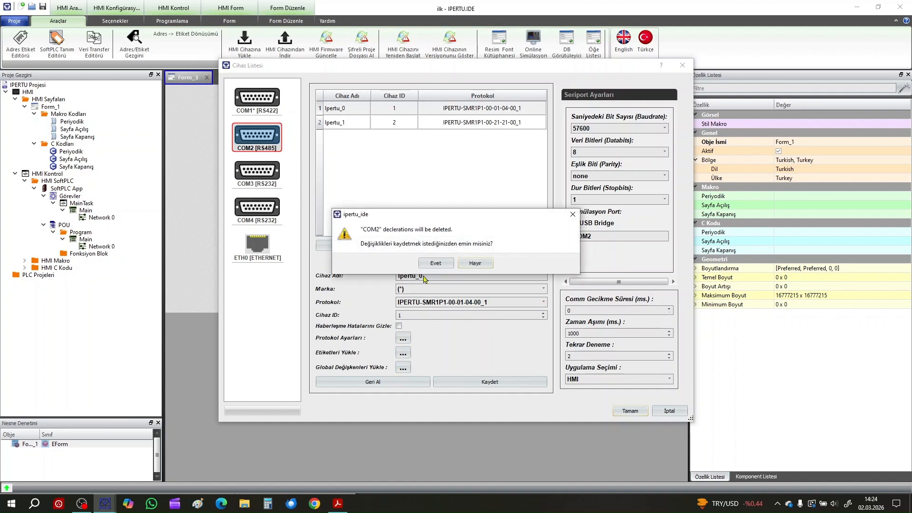
{"action": "left_click", "coordinate": [437, 263]}
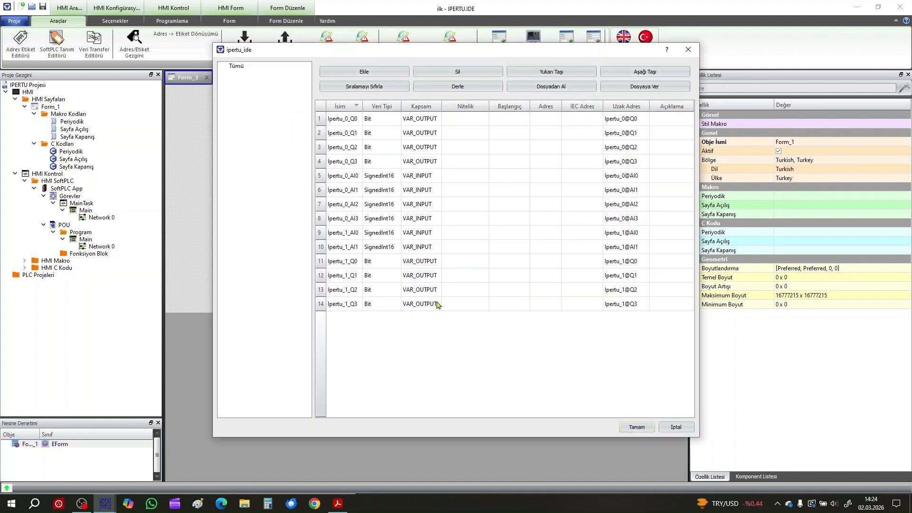
{"action": "left_click", "coordinate": [635, 426]}
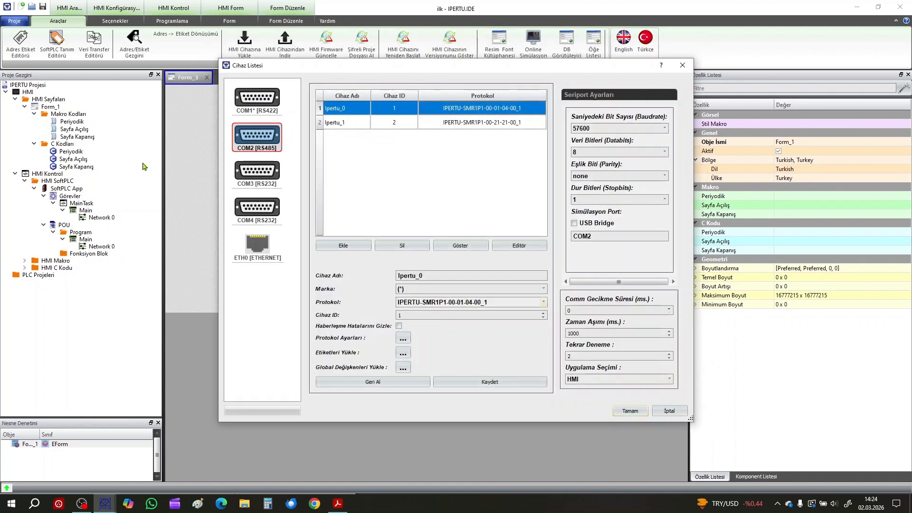
{"action": "left_click", "coordinate": [633, 416]}
Import the IPERTU tags into the address tag editor and accept the tag list
{"action": "left_click", "coordinate": [24, 49]}
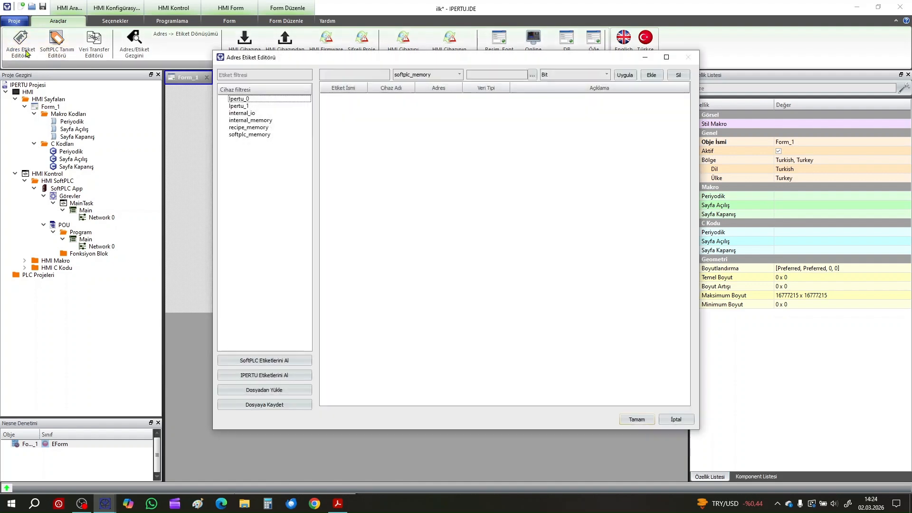
{"action": "left_click", "coordinate": [293, 375]}
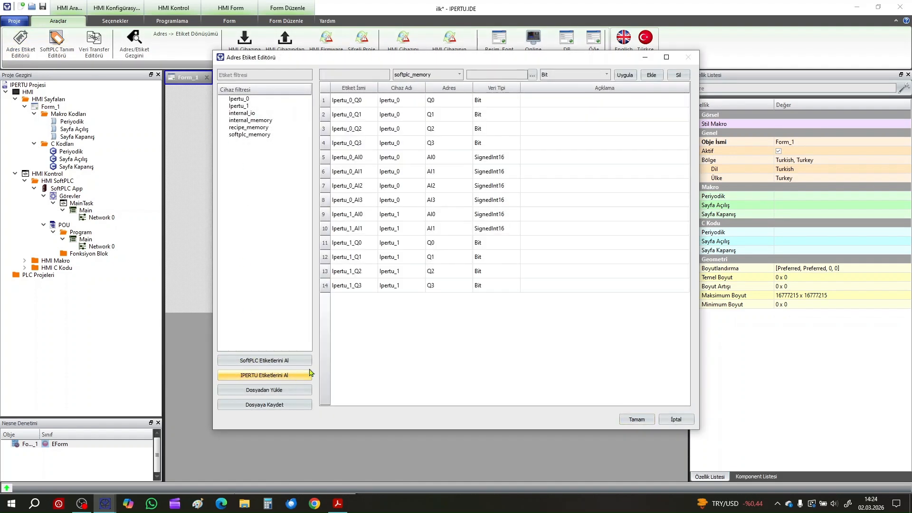
{"action": "left_click", "coordinate": [642, 418]}
Place a Sayı Göster component in the upper middle of Form_1 and set its Okuma Adresi to Ipertu_0_AI0
{"action": "left_click", "coordinate": [756, 476]}
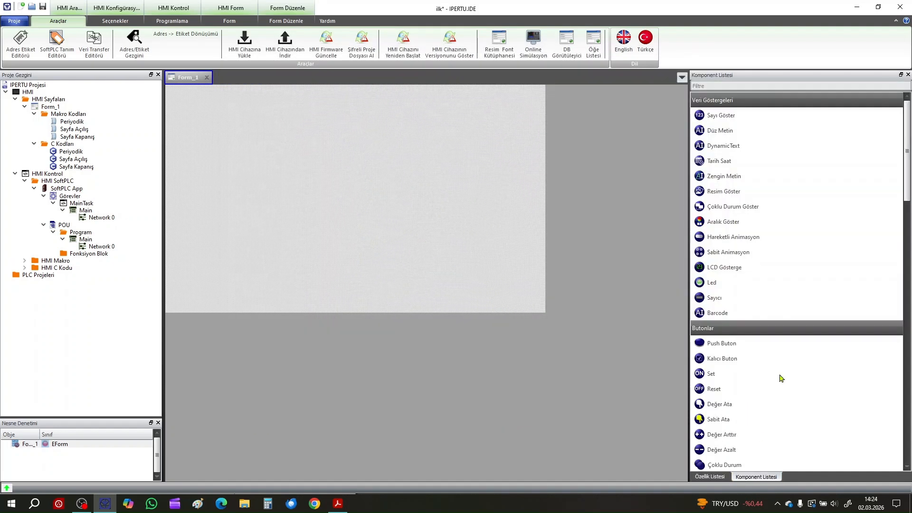
{"action": "left_click_drag", "start_coordinate": [738, 115], "coordinate": [345, 148]}
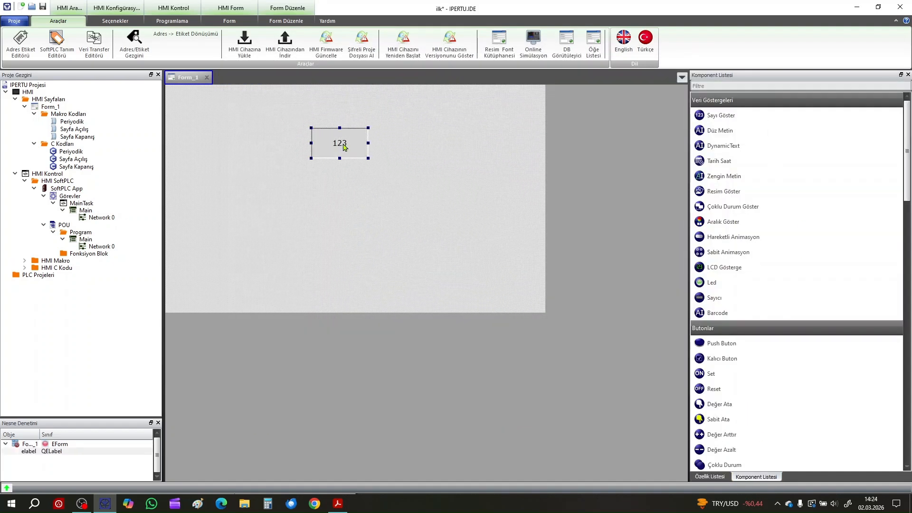
{"action": "left_click", "coordinate": [710, 476]}
{"action": "left_click", "coordinate": [813, 131]}
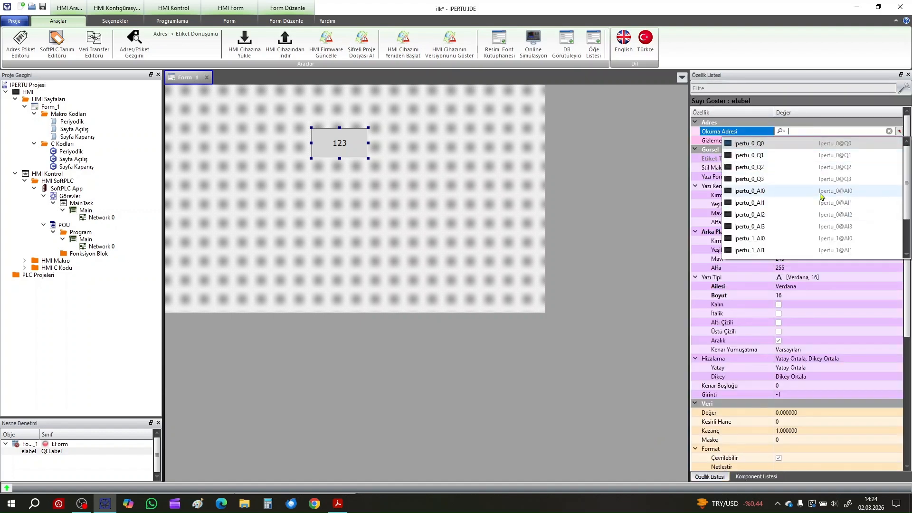
{"action": "left_click", "coordinate": [752, 190]}
{"action": "left_click", "coordinate": [498, 168]}
Start loading the project onto the HMI device
{"action": "left_click", "coordinate": [245, 43]}
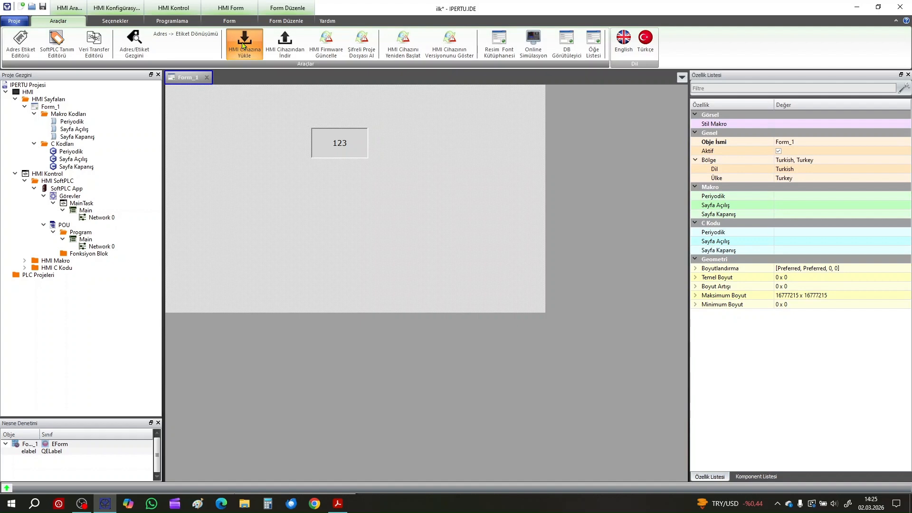